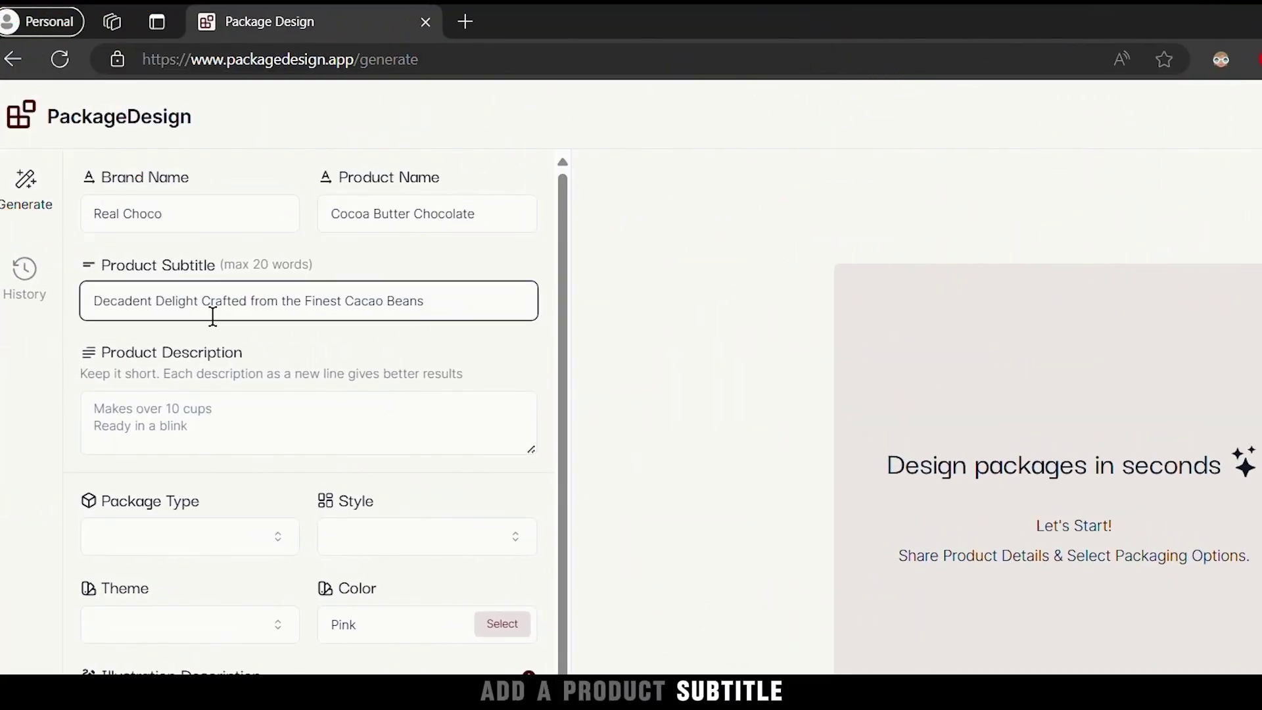
# Describe the chocolate, then choose Packet type, Bold and Colorful style and Rich theme.
pyautogui.click(143, 426)
pyautogui.write('Indulge in rich, velvety cocoa chocolate crafted from the finest cacao beans. Perfect for savoring a moment of pure bliss or enhancing your favorite desserts.')
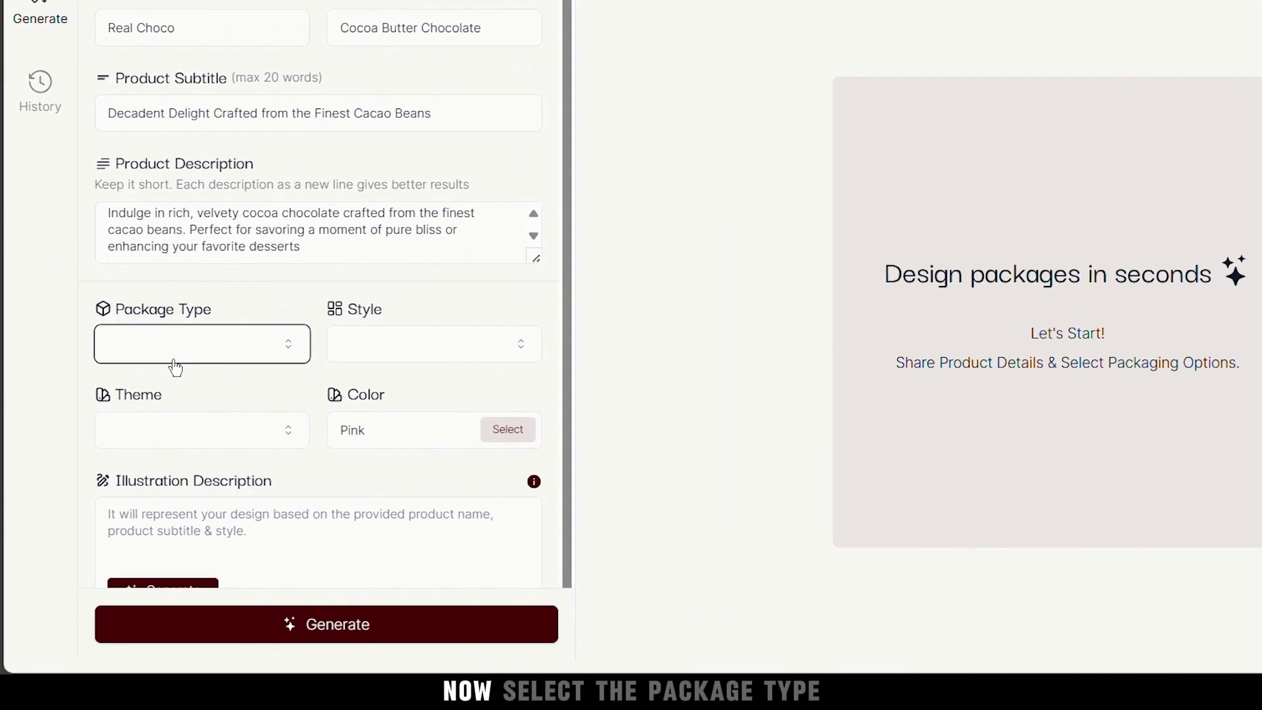
pyautogui.click(187, 351)
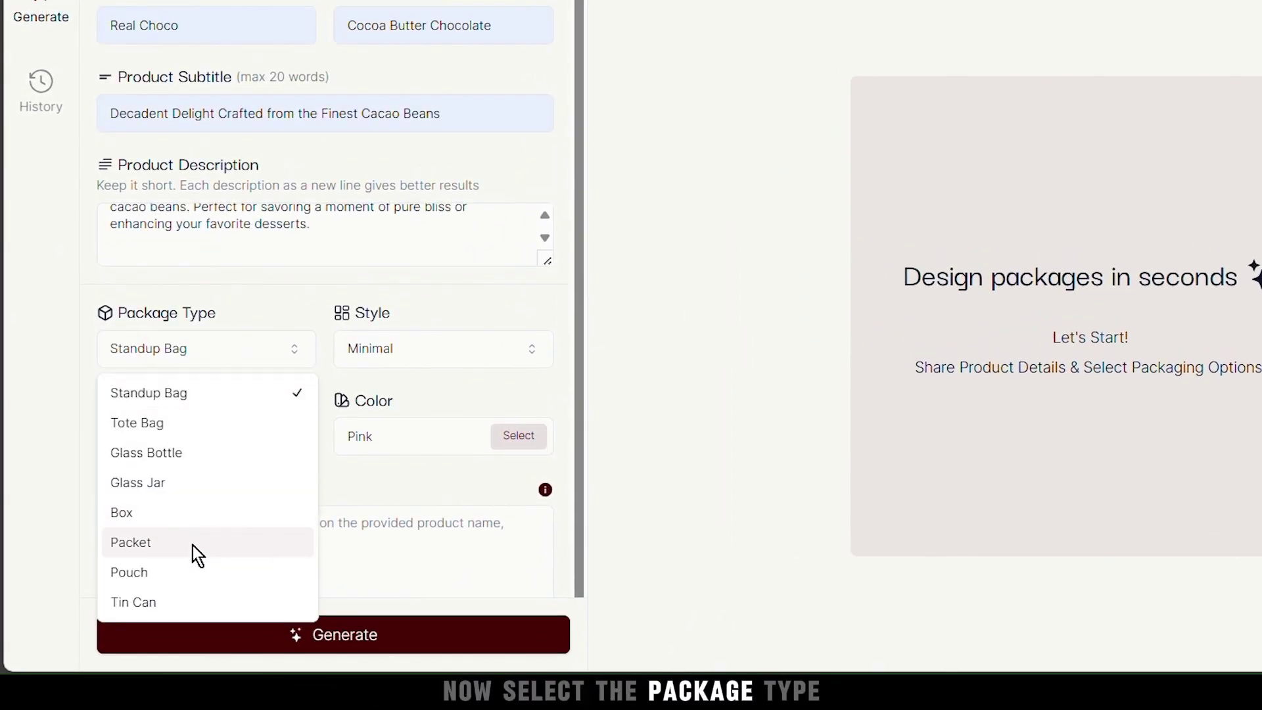
pyautogui.click(192, 545)
pyautogui.click(444, 349)
pyautogui.click(427, 422)
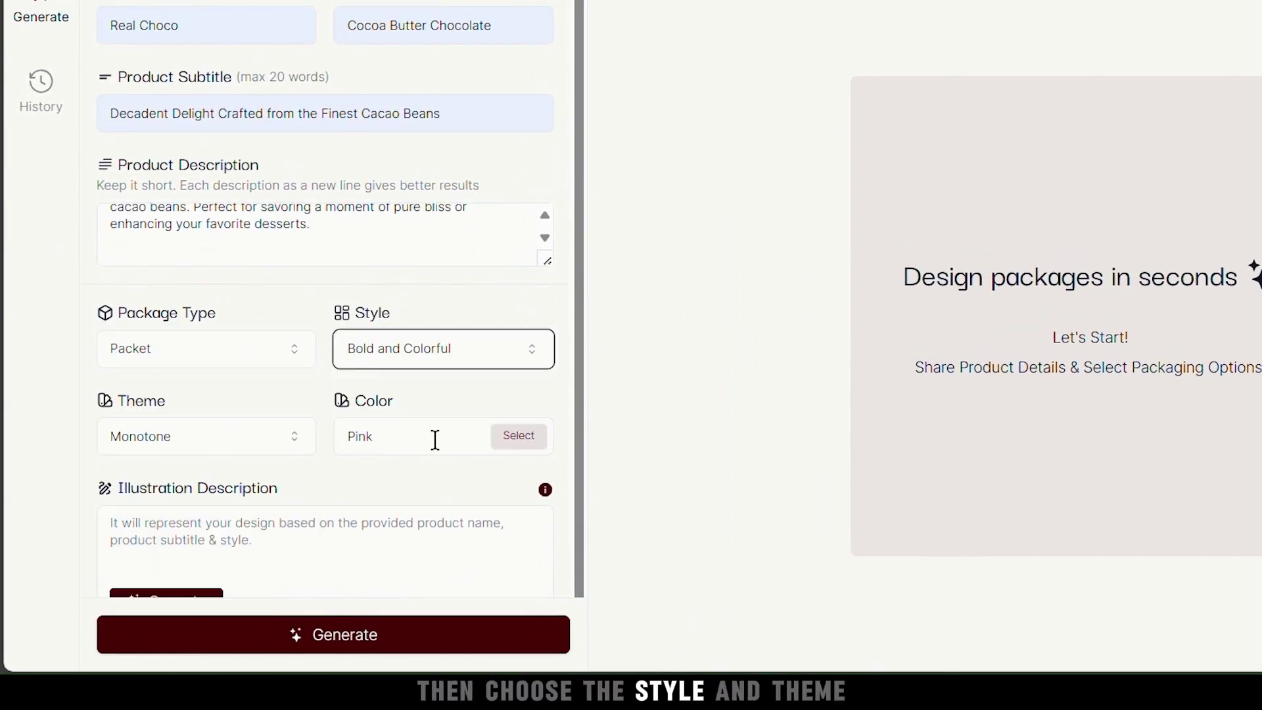
pyautogui.click(232, 457)
pyautogui.click(194, 545)
pyautogui.write('Brown')
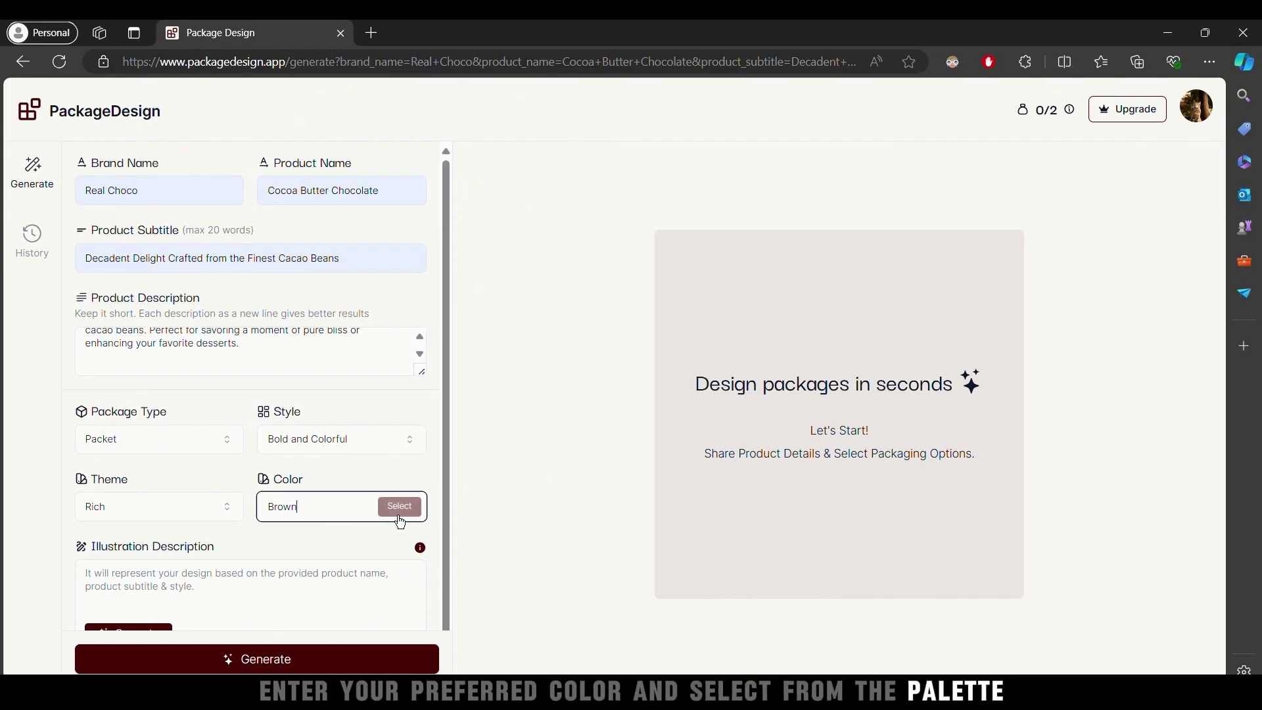
# Pick Dark Brown from the colour palette and confirm the choice.
pyautogui.click(399, 507)
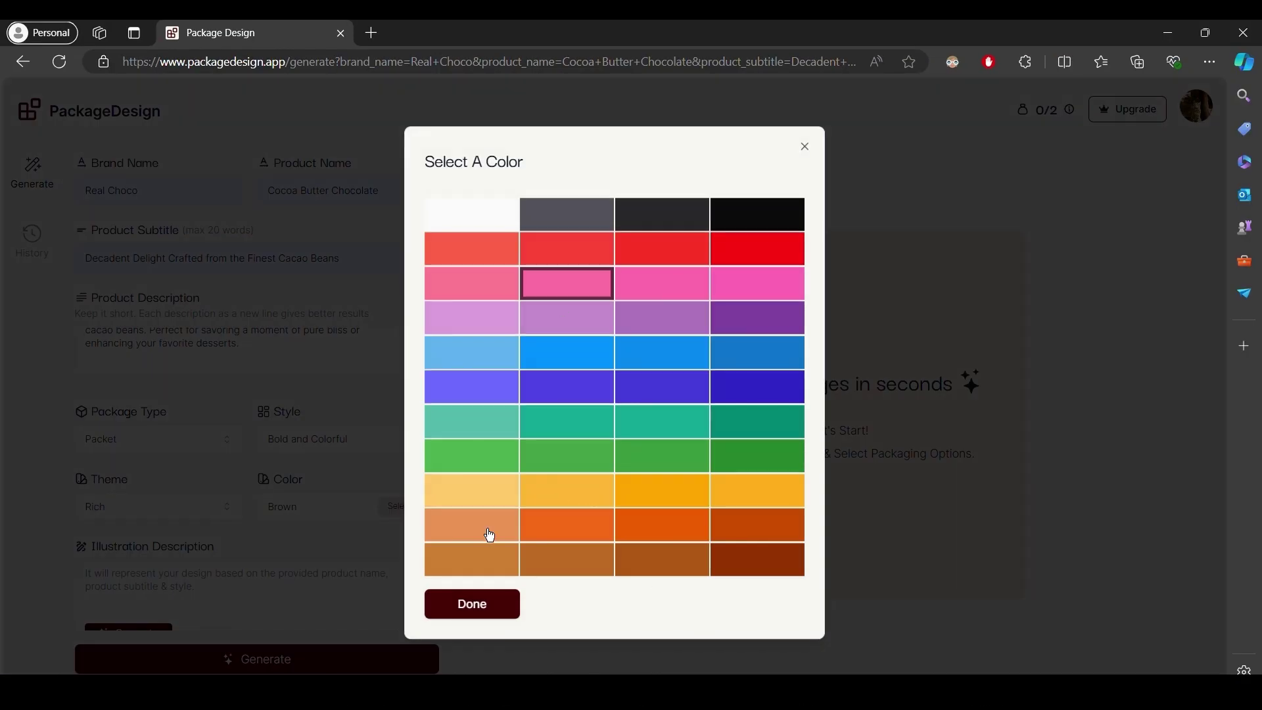
pyautogui.click(472, 604)
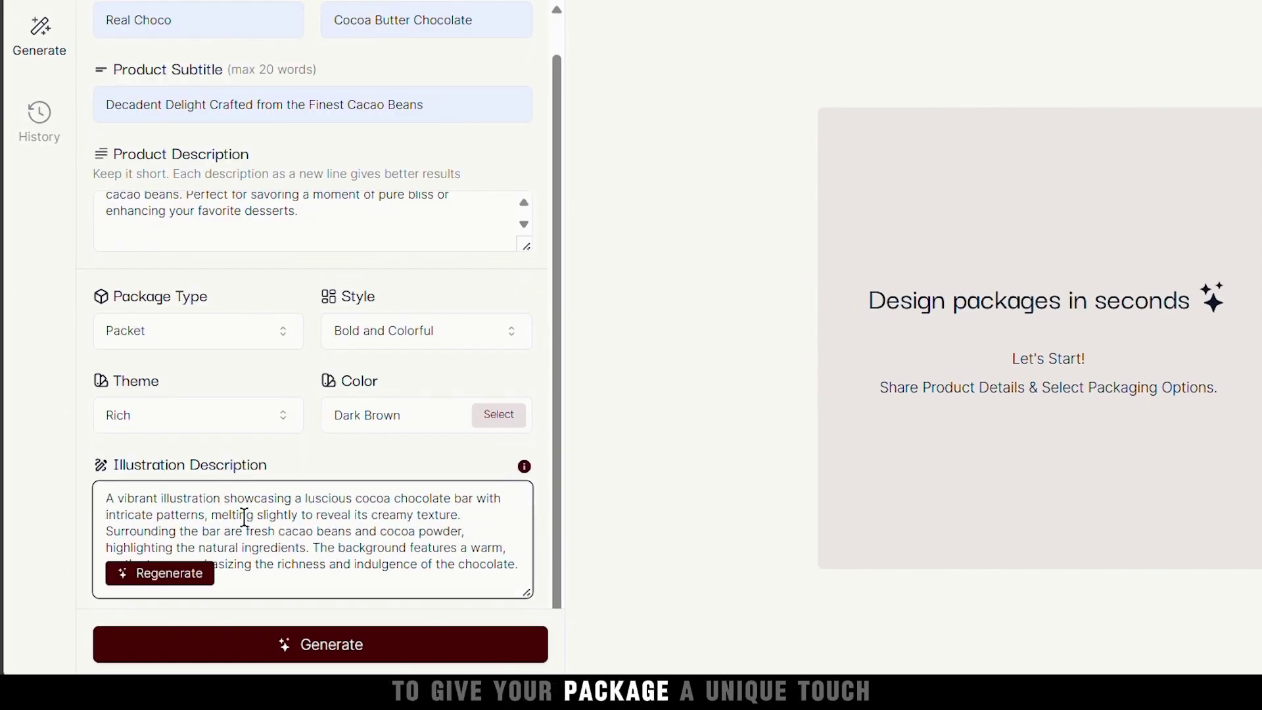
# Start generating the dark-brown Real Choco packet design.
pyautogui.click(340, 648)
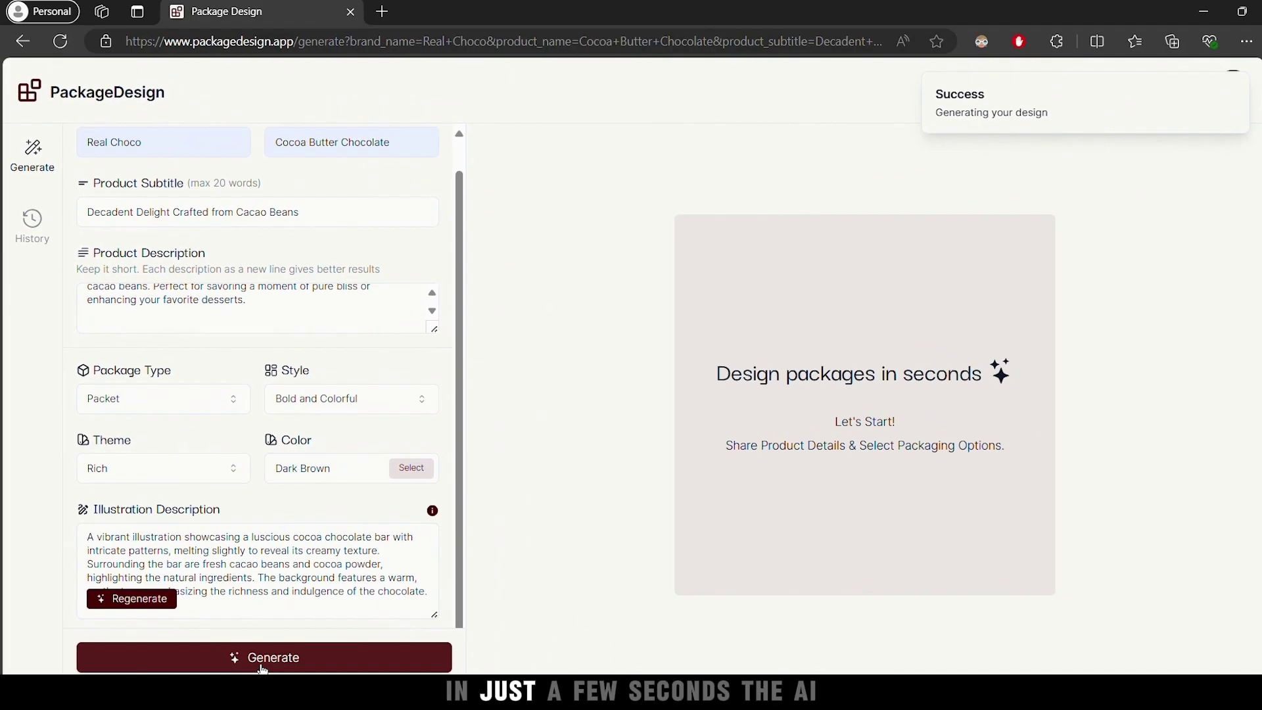